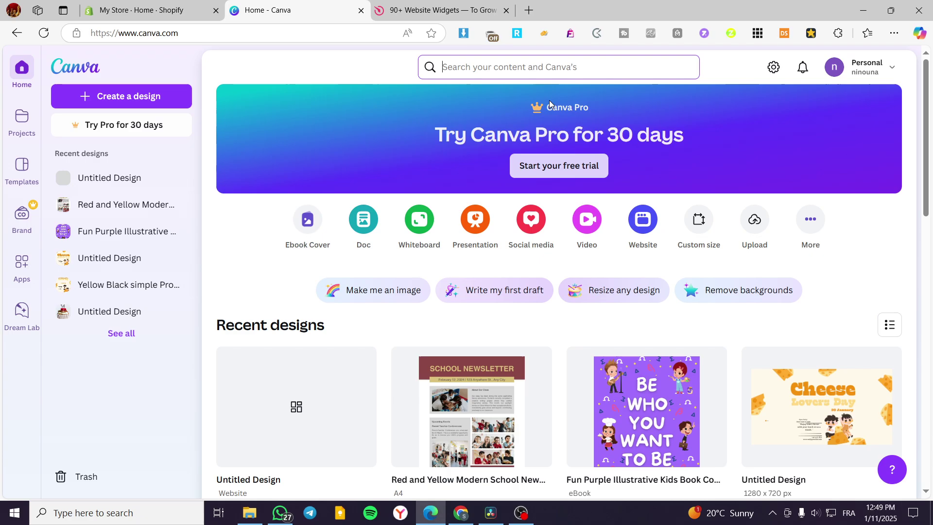
Search Canva for "website" and return to the search results.
left_click(546, 75)
type("website")
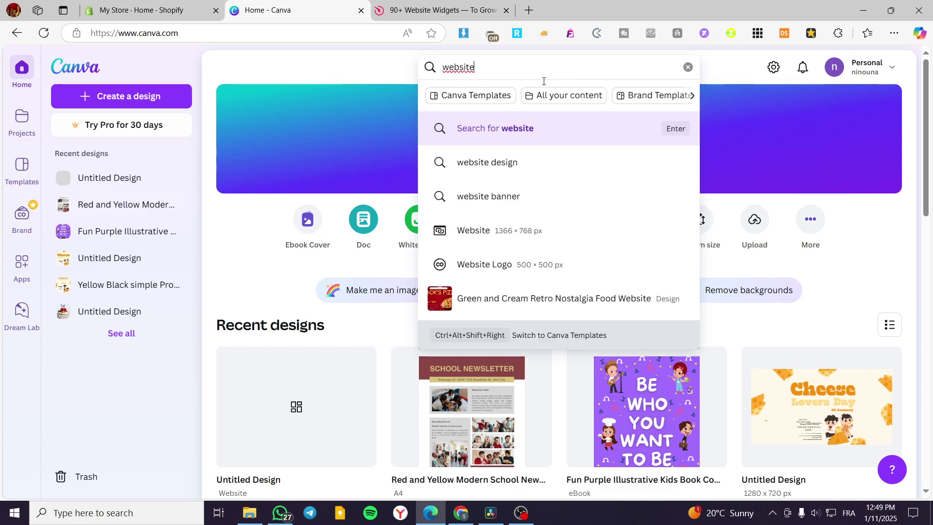
left_click(599, 127)
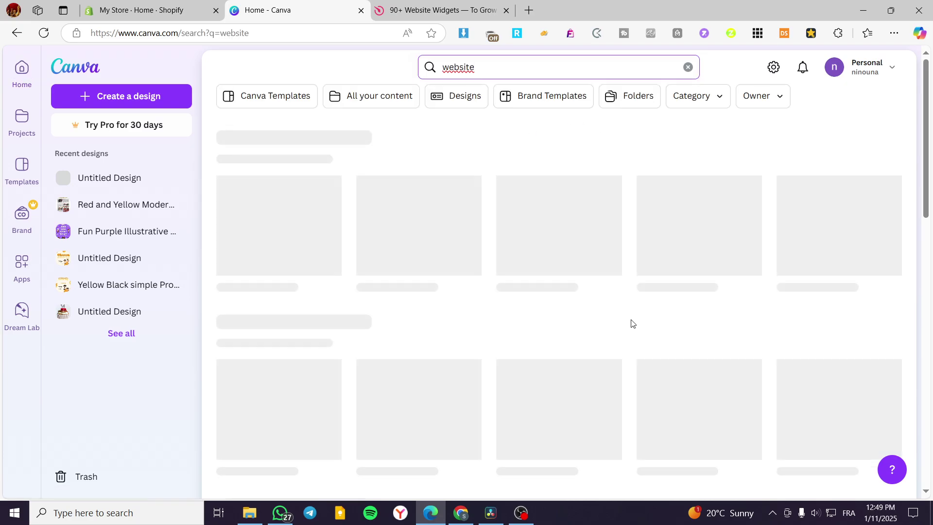
key("ctrl+Tab")
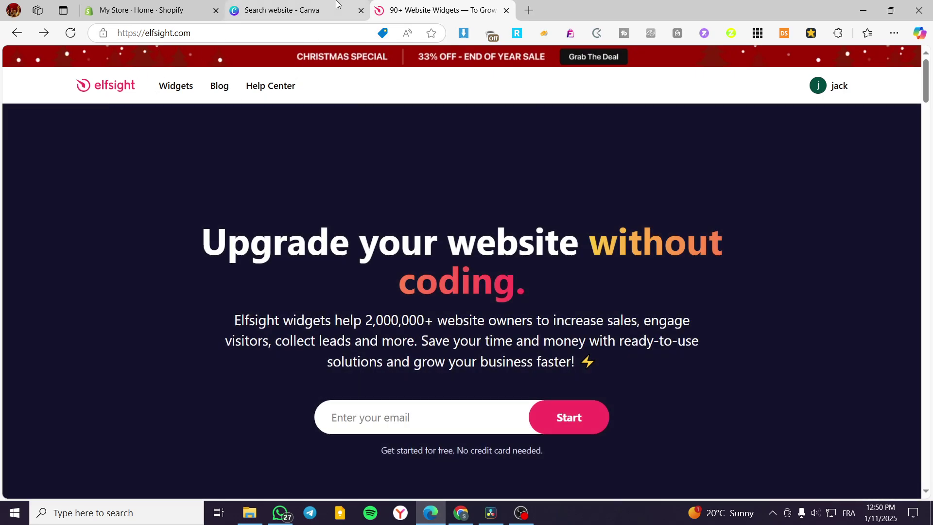
left_click(282, 10)
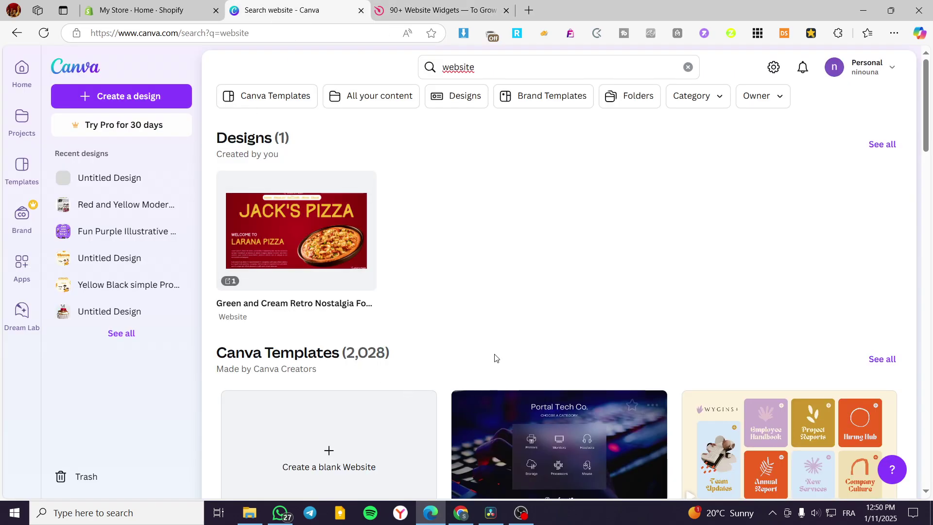
Open the Green and Cream Retro Nostalgia Food Website design and enable editing of the published design.
left_click(316, 240)
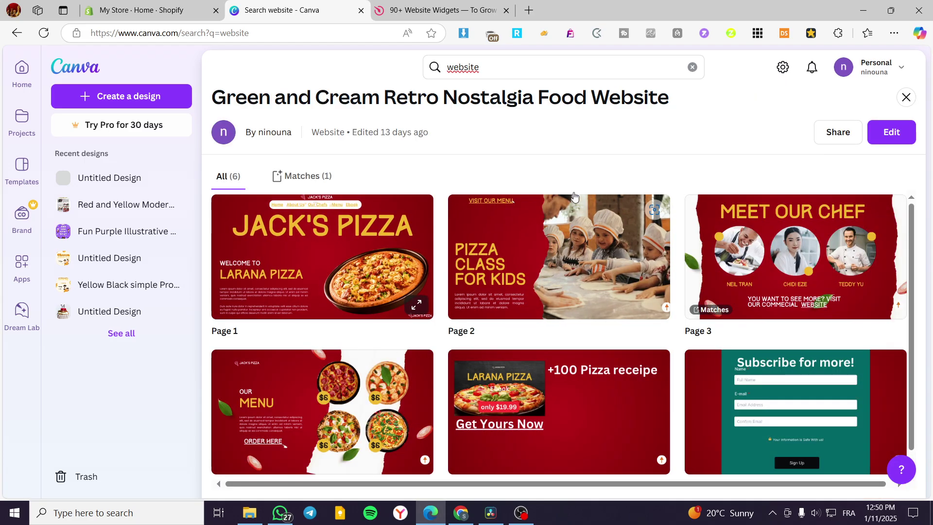
left_click(897, 138)
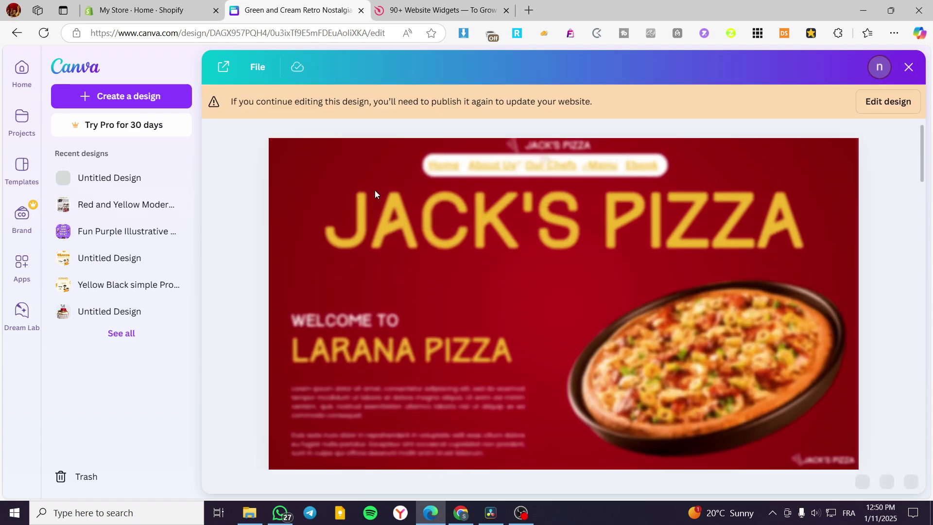
left_click(888, 101)
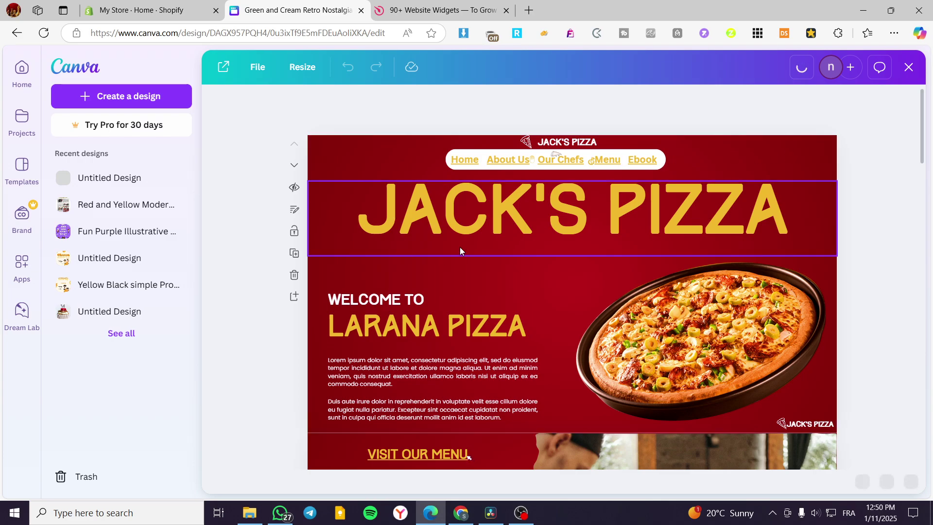
Switch to Elfsight, choose the WhatsApp Chat widget and view the already created widget in the dashboard.
left_click(423, 12)
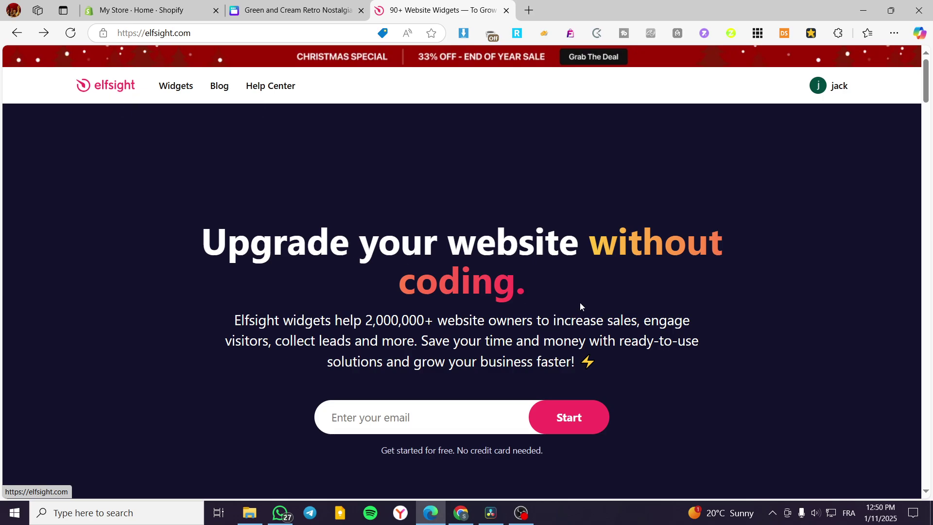
mouse_move(174, 90)
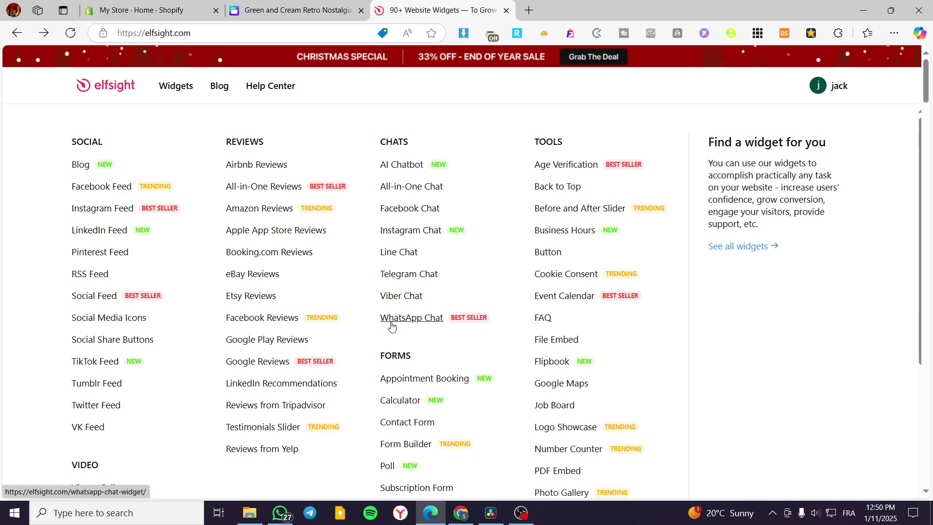
left_click(423, 319)
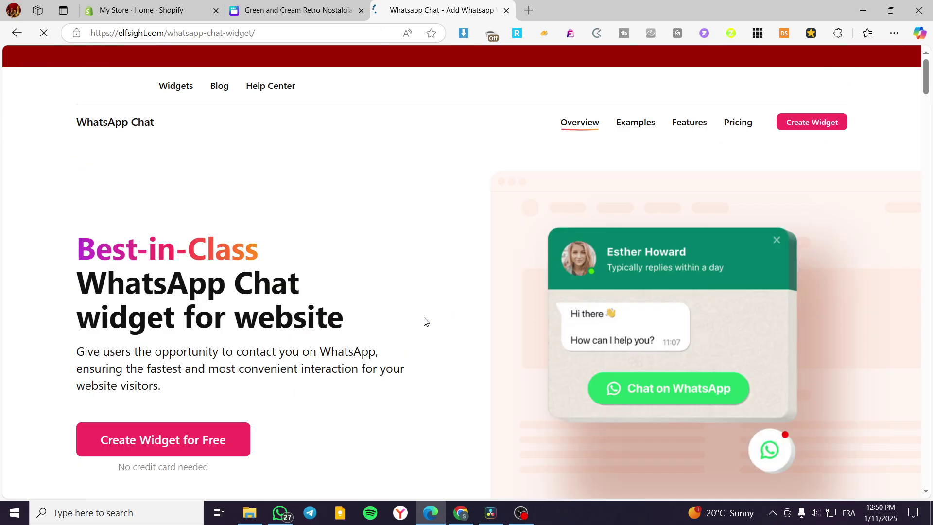
left_click(155, 428)
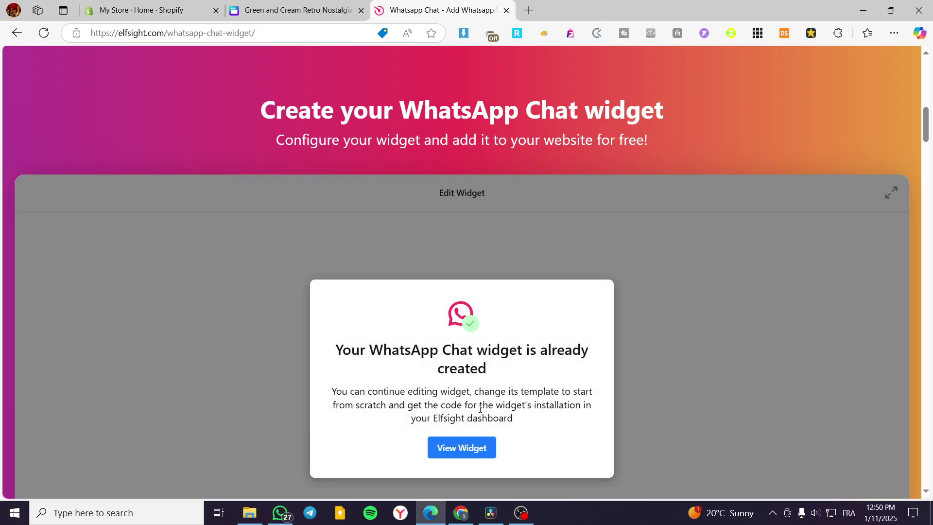
right_click(480, 408)
left_click(458, 447)
left_click(456, 448)
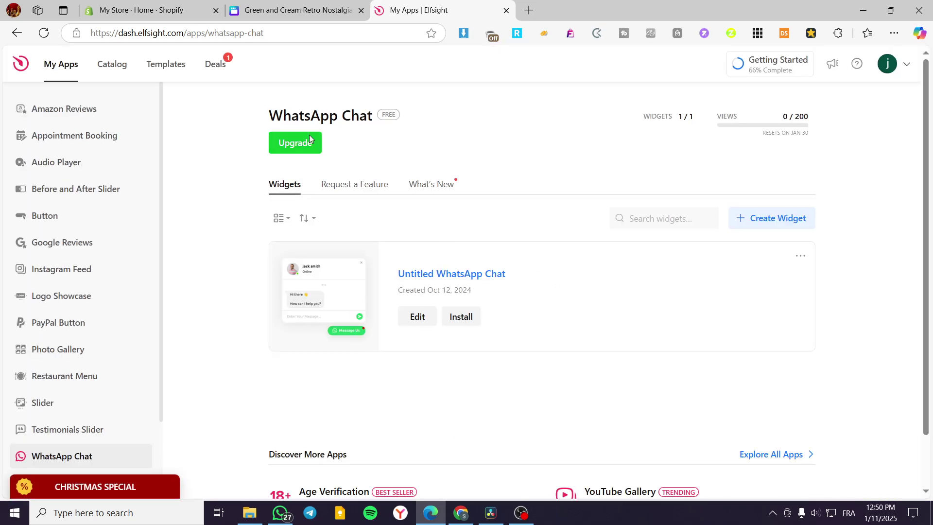
Open the Untitled WhatsApp Chat widget and examine its connection, content, settings and appearance options.
left_click(759, 259)
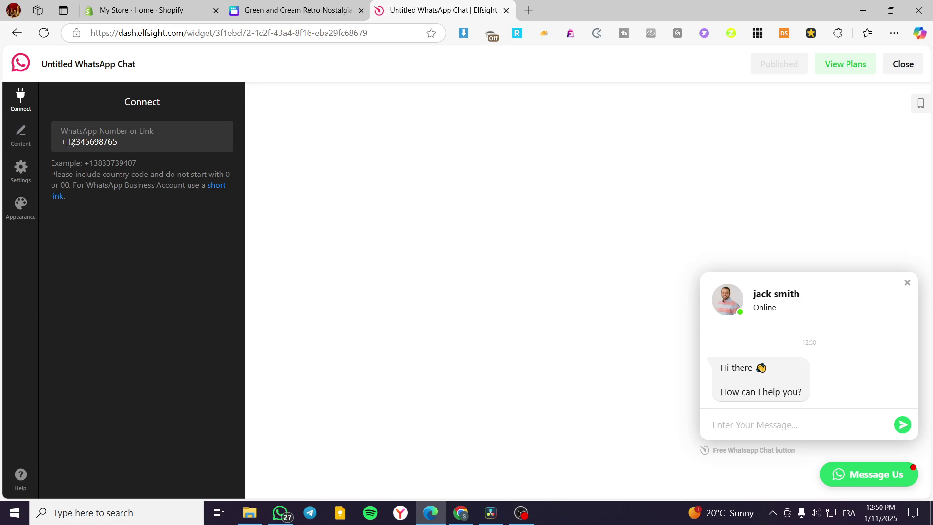
left_click(36, 139)
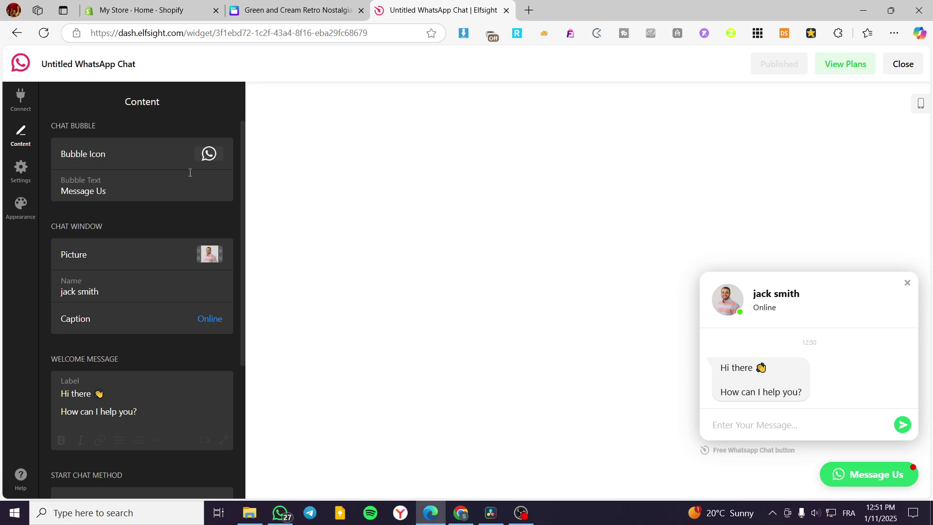
scroll(139, 299, "down", 4)
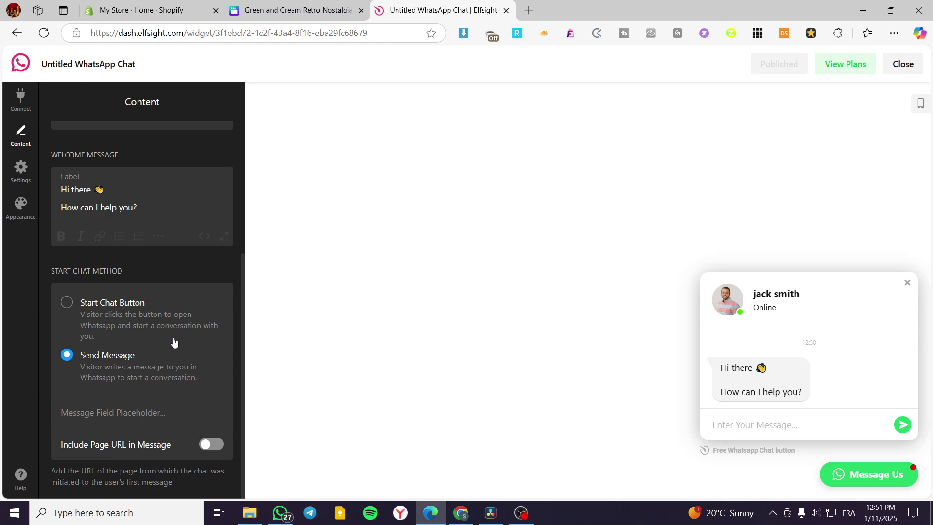
left_click(20, 170)
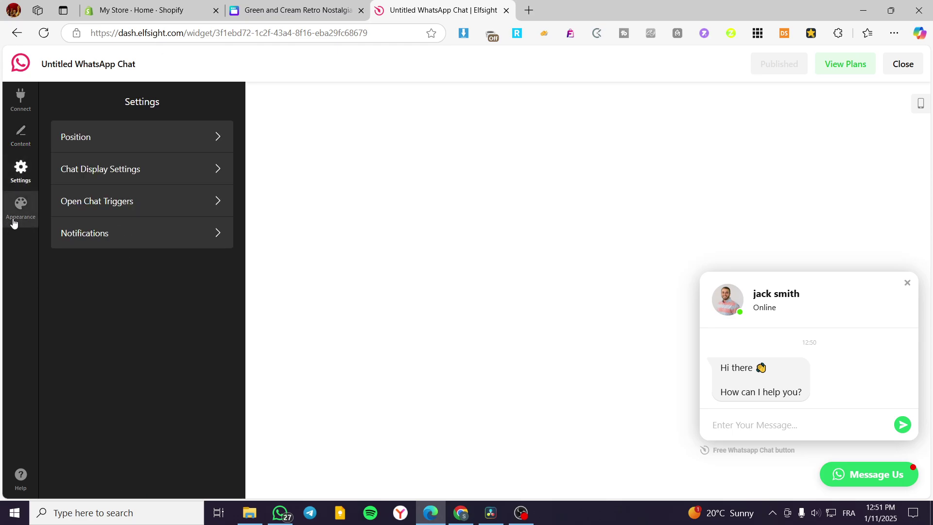
left_click(24, 201)
left_click(20, 97)
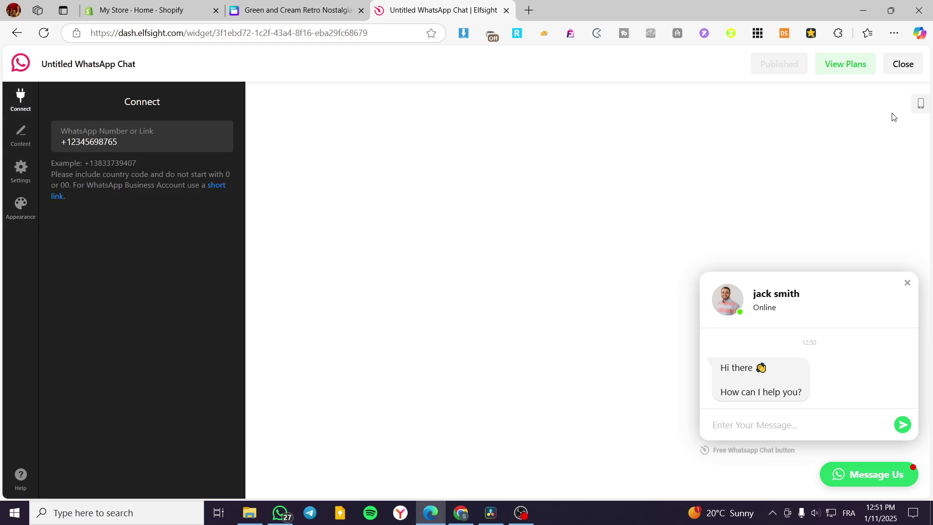
Close the widget editor and copy the WhatsApp Chat widget's share link from its installation options.
left_click(903, 64)
left_click(461, 316)
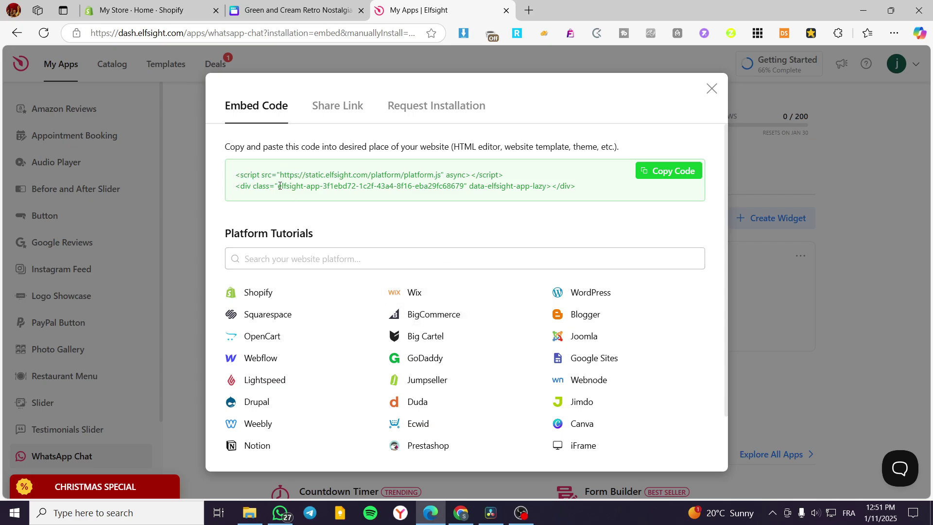
left_click(327, 114)
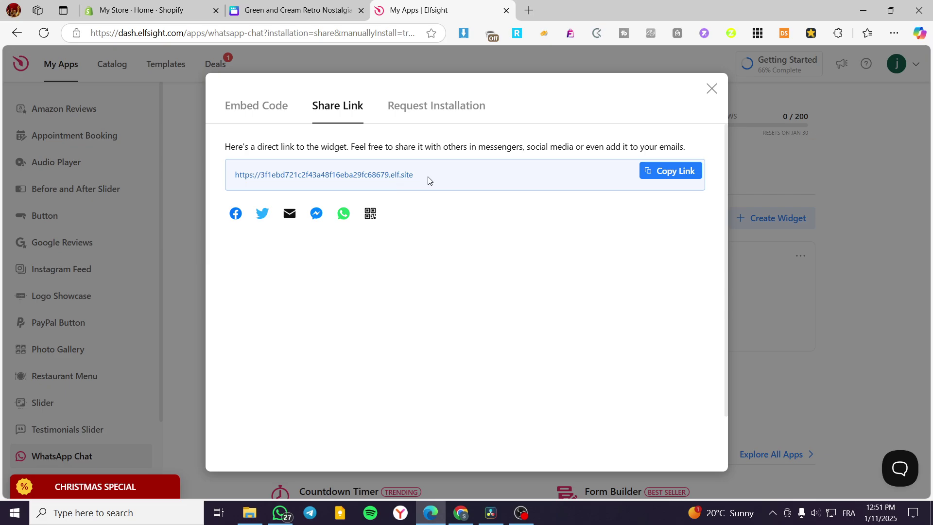
left_click(695, 175)
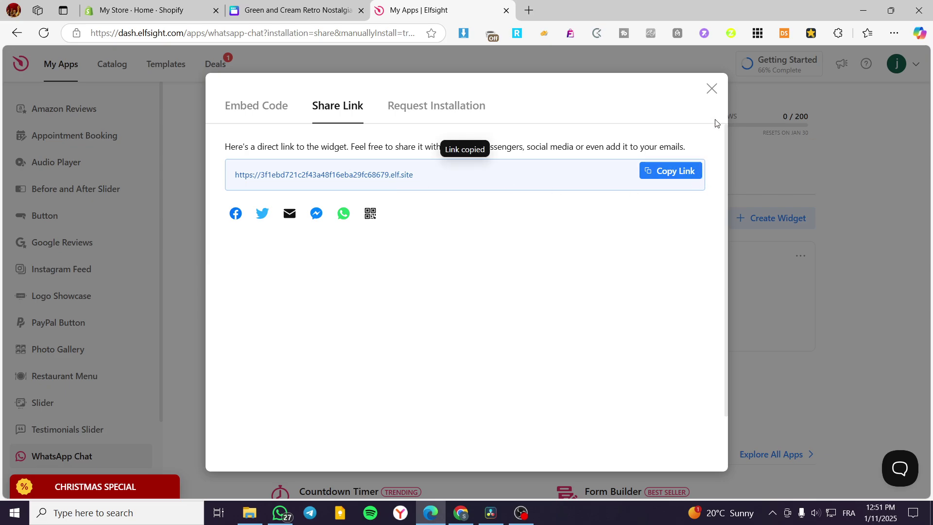
left_click(711, 88)
Switch to the Canva website design, search its apps for "embed" and open the Embed app.
left_click(368, 7)
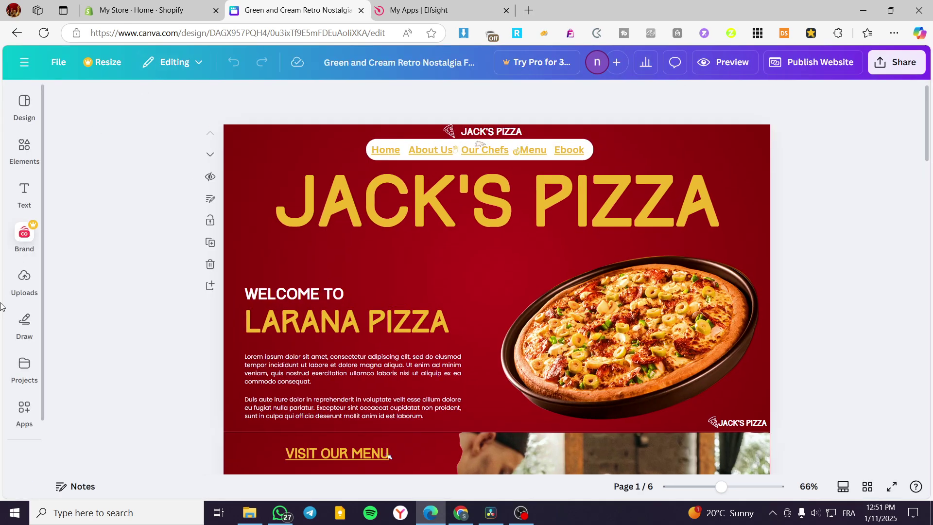
left_click(24, 412)
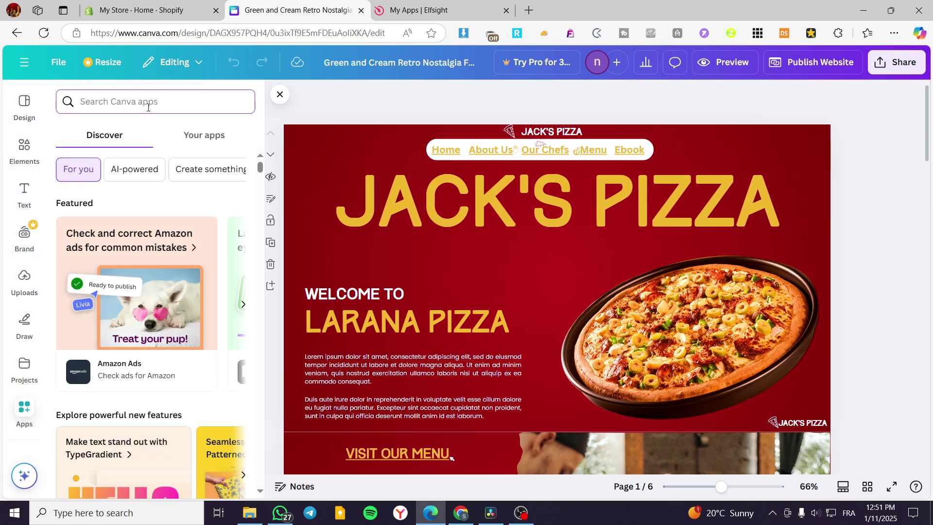
type("embed")
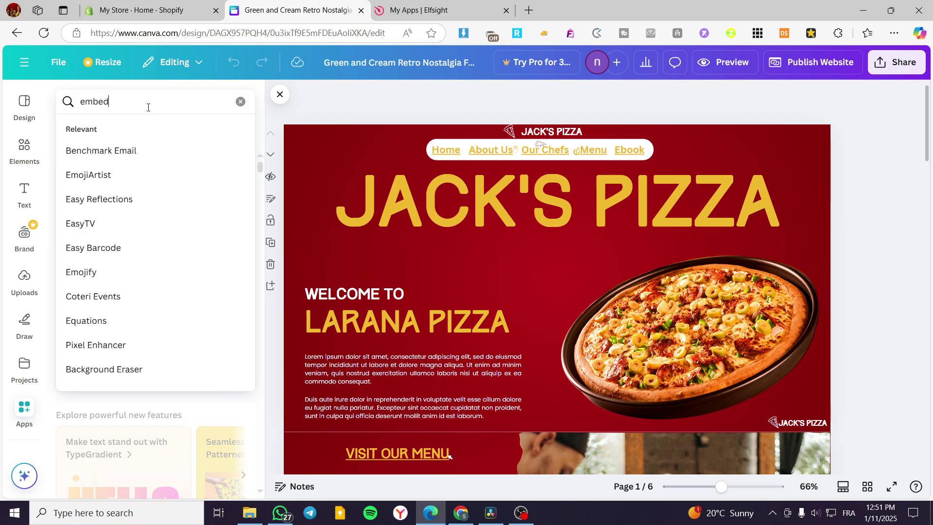
left_click(141, 150)
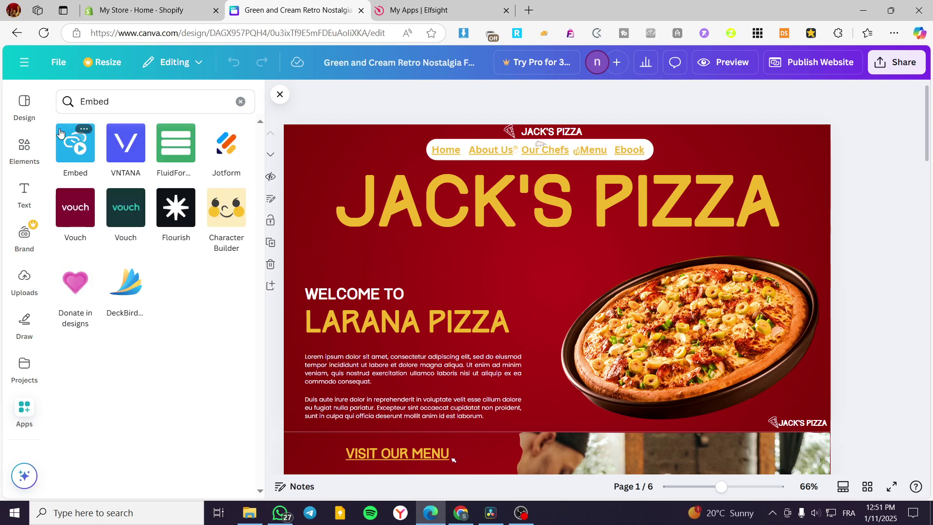
left_click(70, 143)
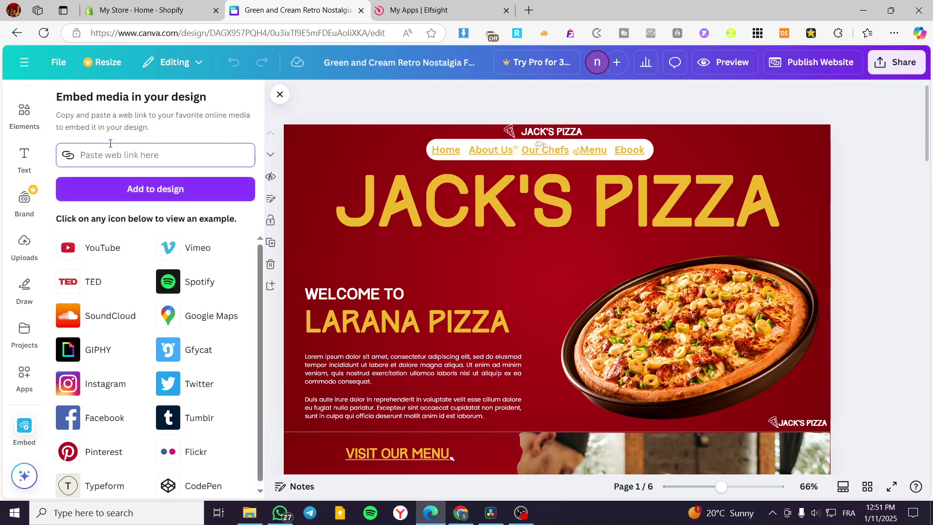
Embed the copied widget link in the design, then move and shrink it over the pizza's lower-right edge.
key("ctrl+v")
left_click(174, 190)
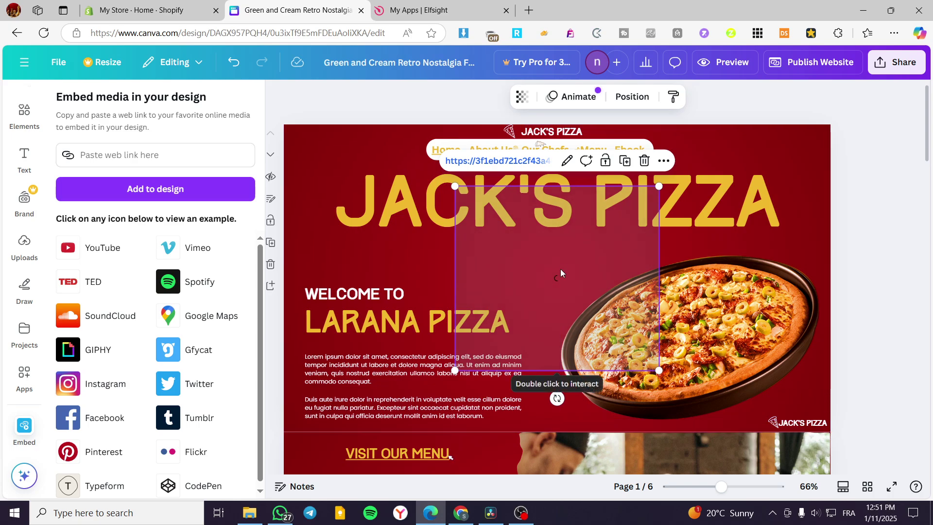
left_click_drag(584, 282, 756, 321)
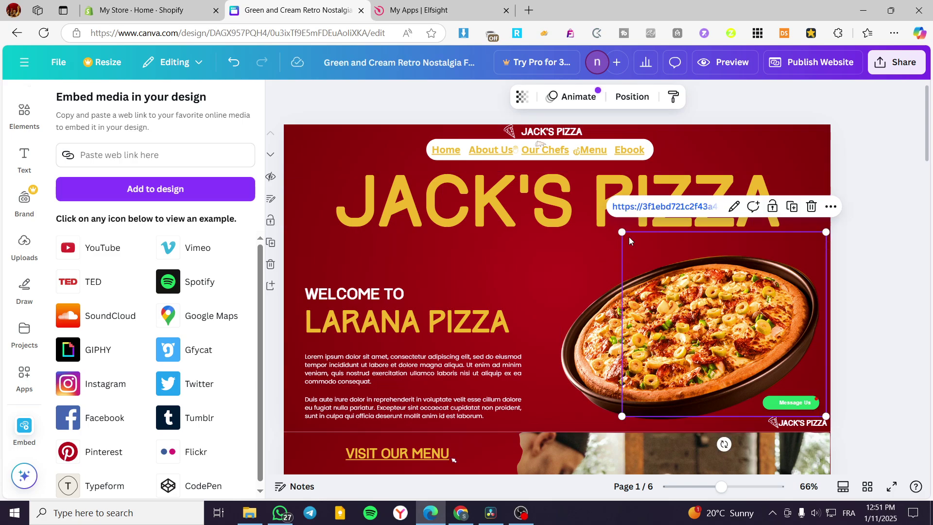
left_click_drag(621, 234, 743, 342)
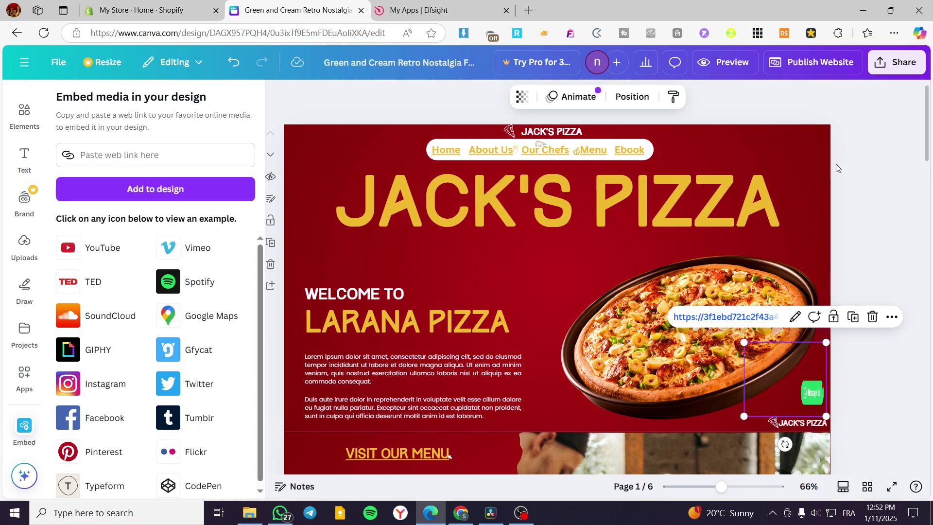
Republish the website with the embedded chat widget and dismiss the publishing confirmation.
left_click(816, 64)
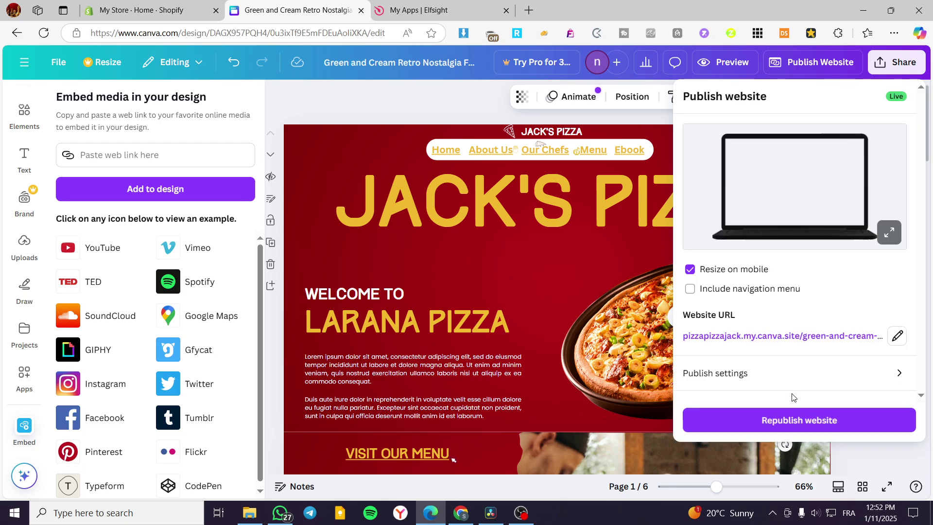
left_click(820, 420)
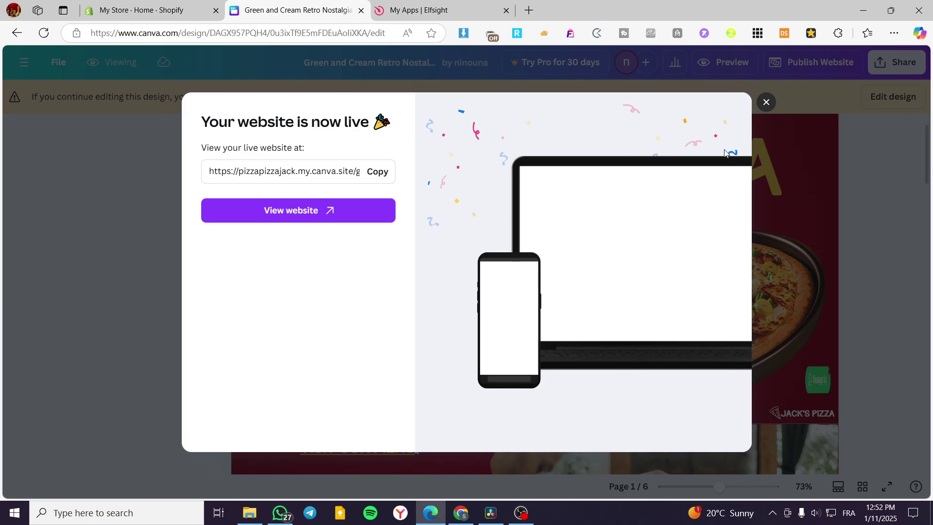
key("Escape")
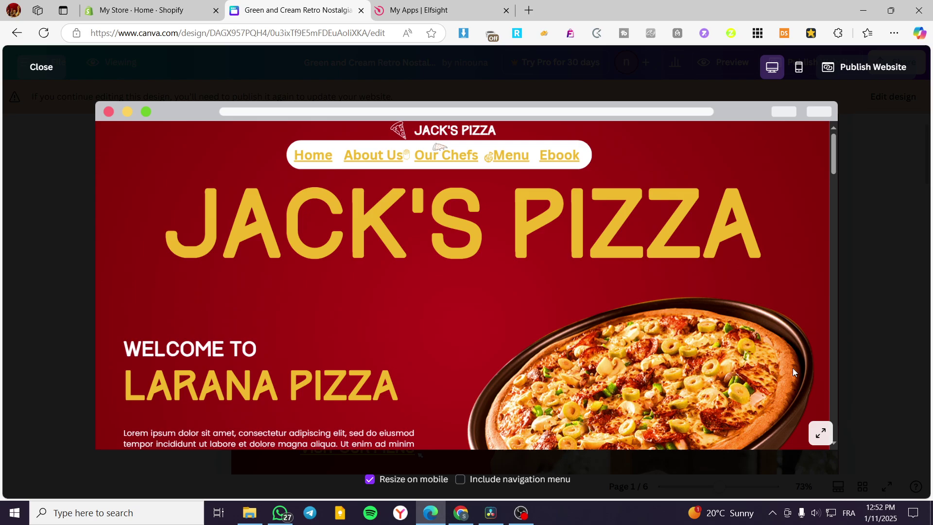
Check the embedded Message Us button in the website preview and close the preview.
scroll(793, 369, "down", 3)
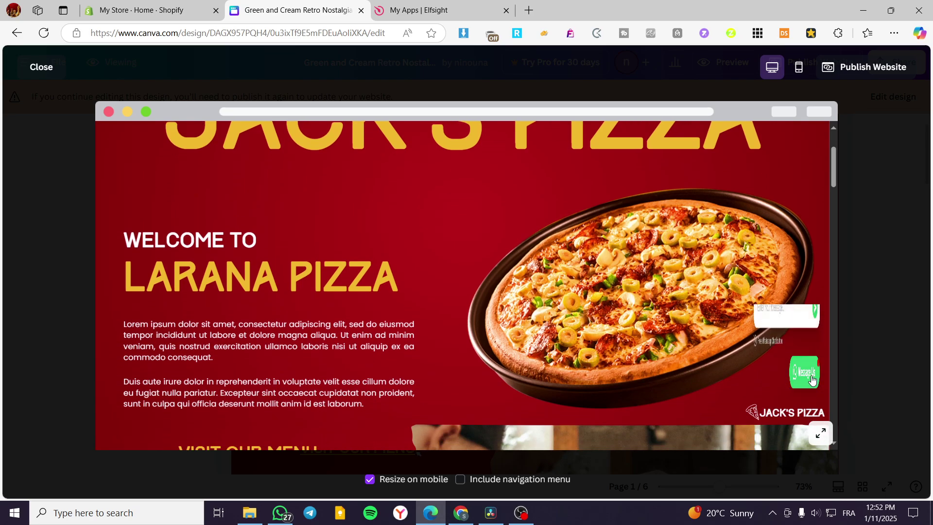
mouse_move(806, 382)
left_click(902, 338)
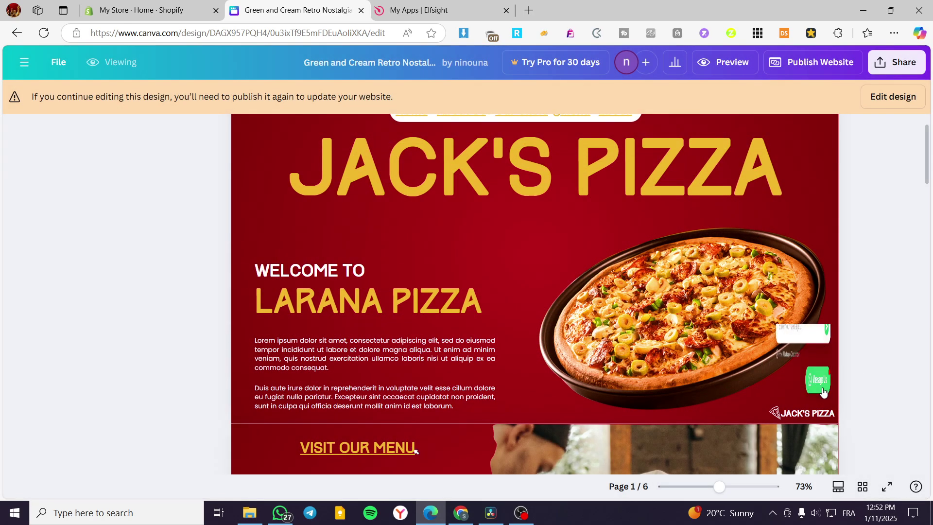
Resume editing the design and enlarge the embedded chat widget, repositioning it over the pizza's lower-right part.
left_click(900, 98)
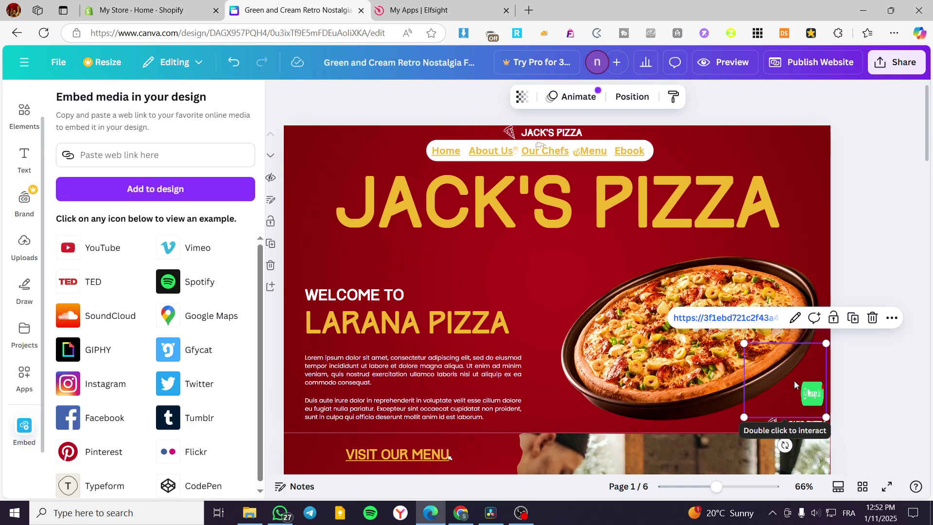
left_click_drag(744, 417, 592, 366)
left_click_drag(755, 374, 727, 343)
left_click_drag(804, 427, 819, 440)
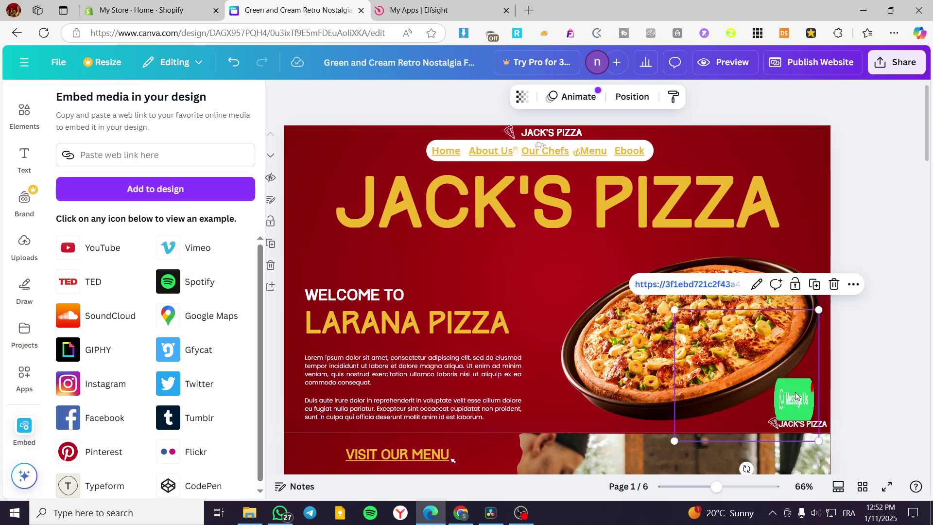
Delete the embedded chat widget from the pizza website page.
left_click(834, 284)
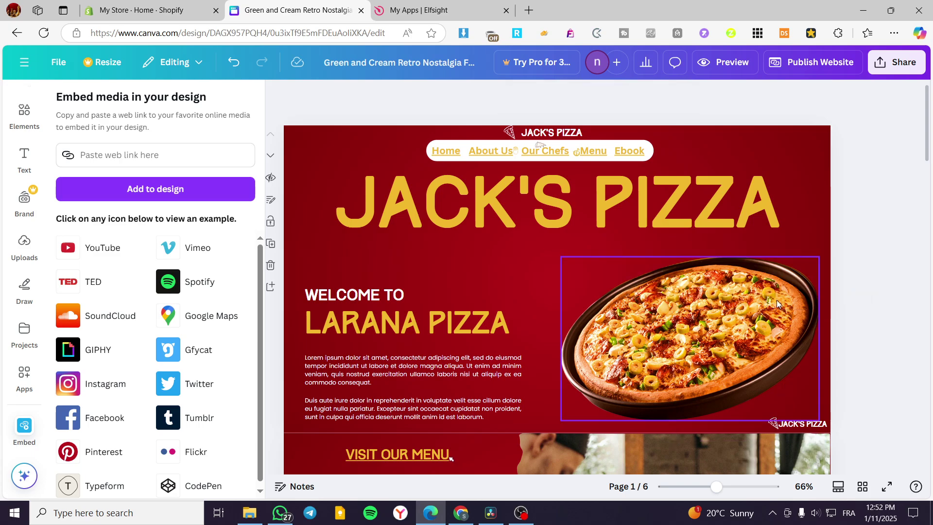
Search the website design templates for "business card", then close the results.
left_click(26, 114)
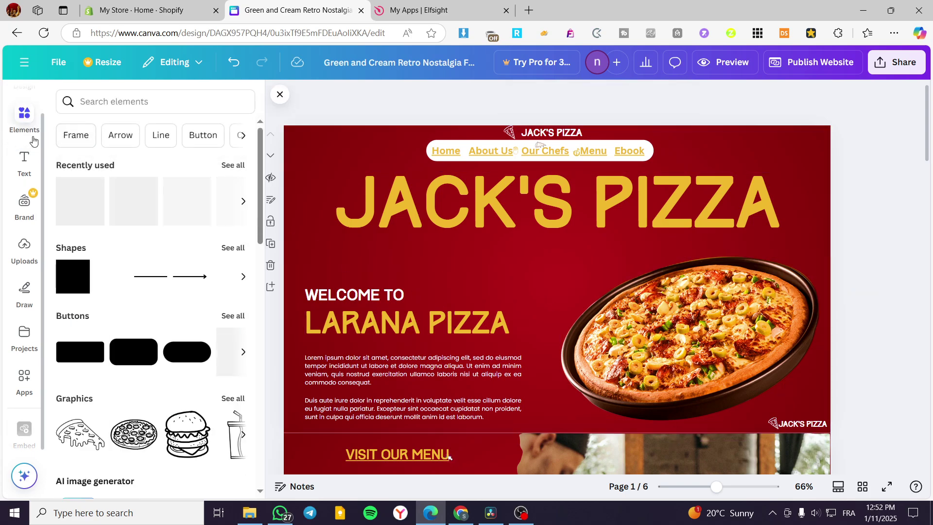
scroll(33, 140, "up", 1)
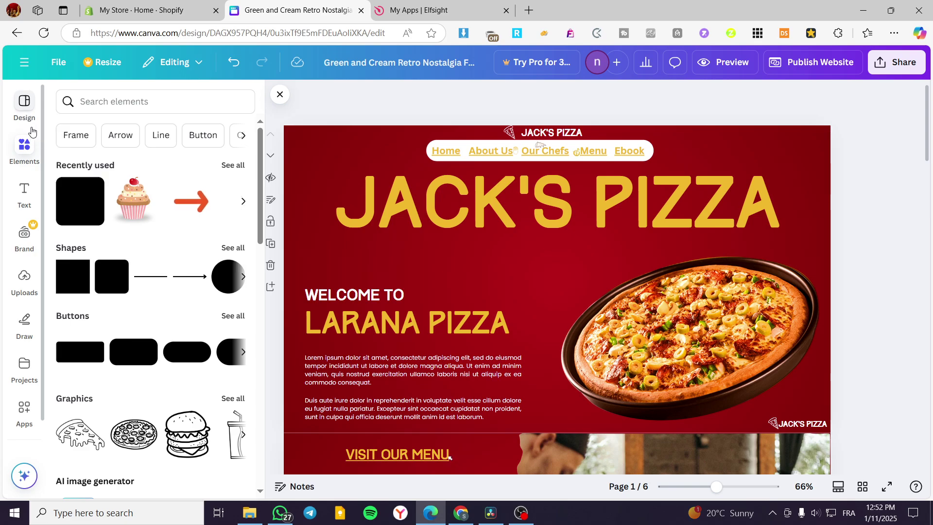
left_click(28, 114)
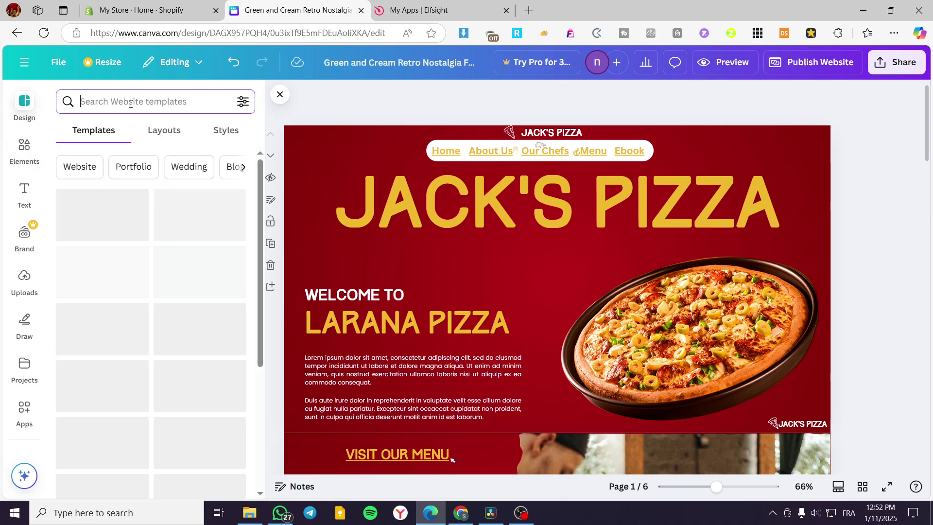
type("busin")
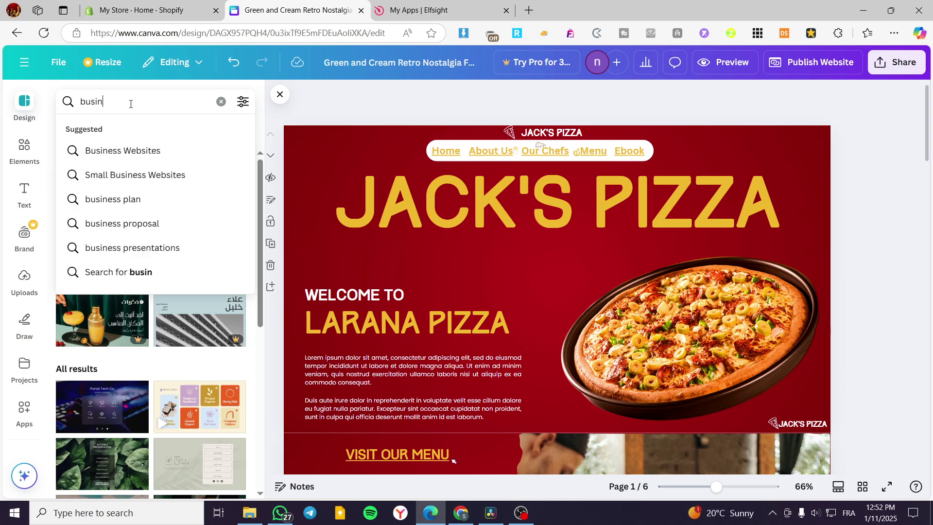
type("ess card")
key("Return")
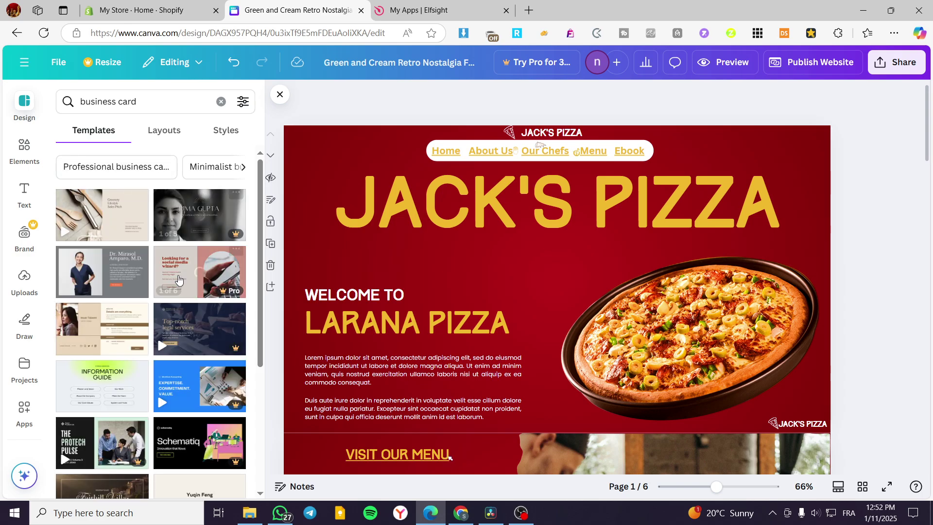
left_click(115, 278)
left_click(280, 95)
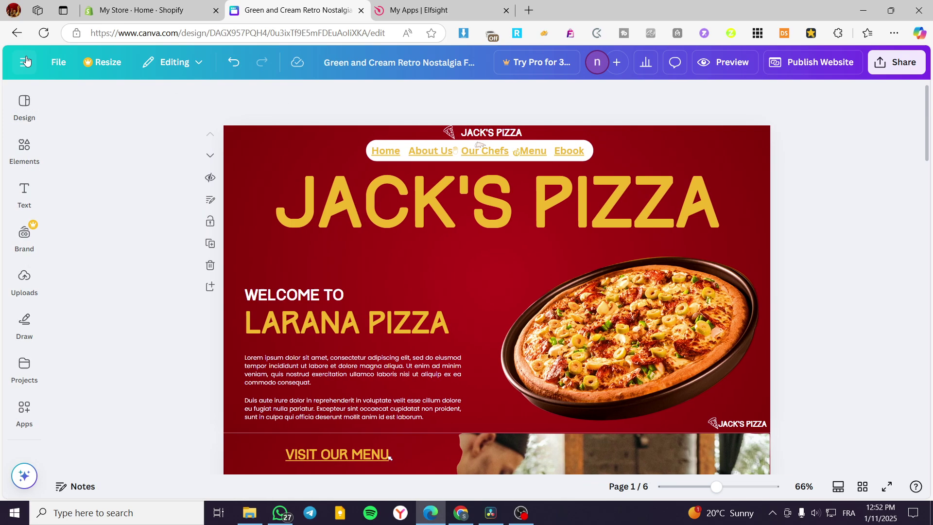
Leave the website design for the home page and search for "business card".
left_click(27, 61)
left_click(21, 68)
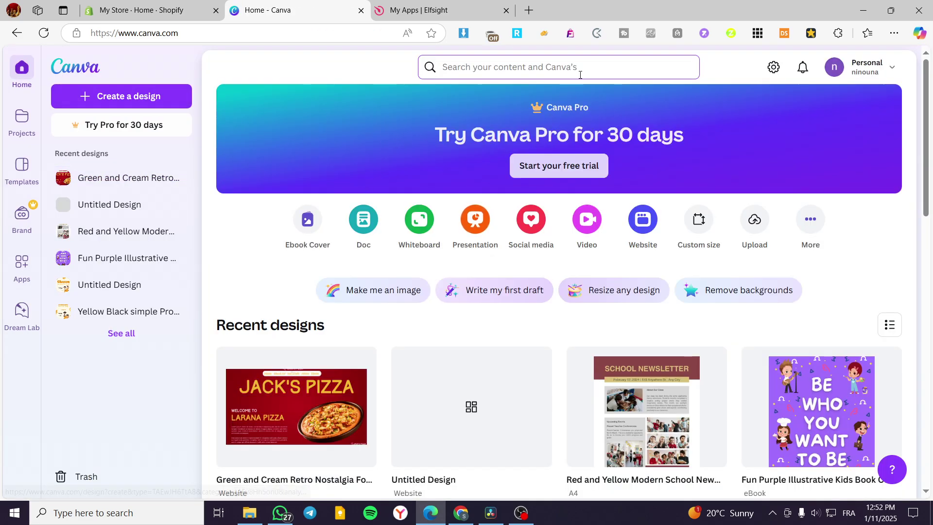
left_click(580, 74)
type("business card")
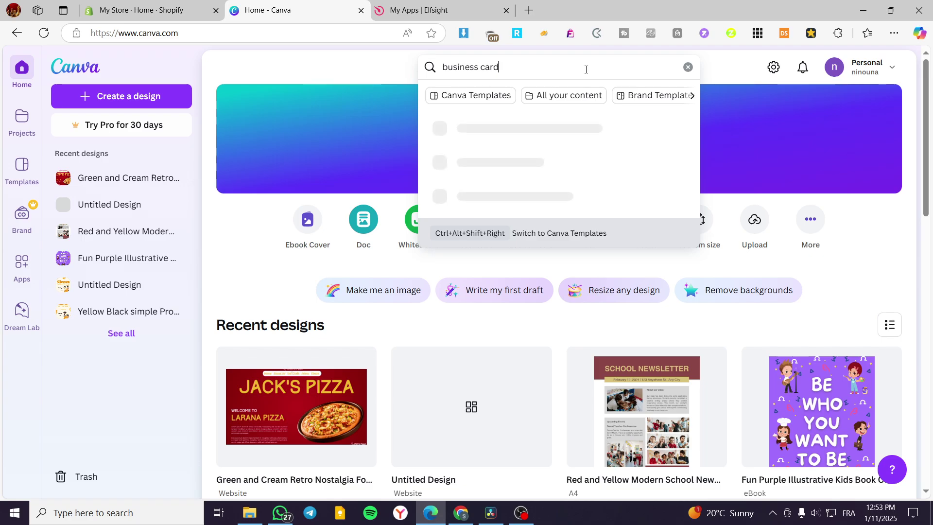
key("Return")
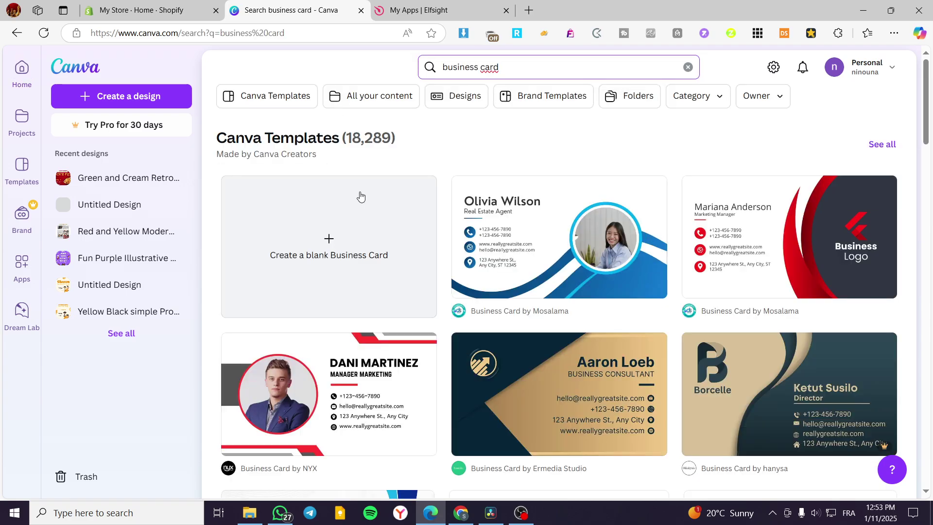
Open the Blue Modern Business Card template for customizing and close the Elfsight browser tab.
left_click(565, 261)
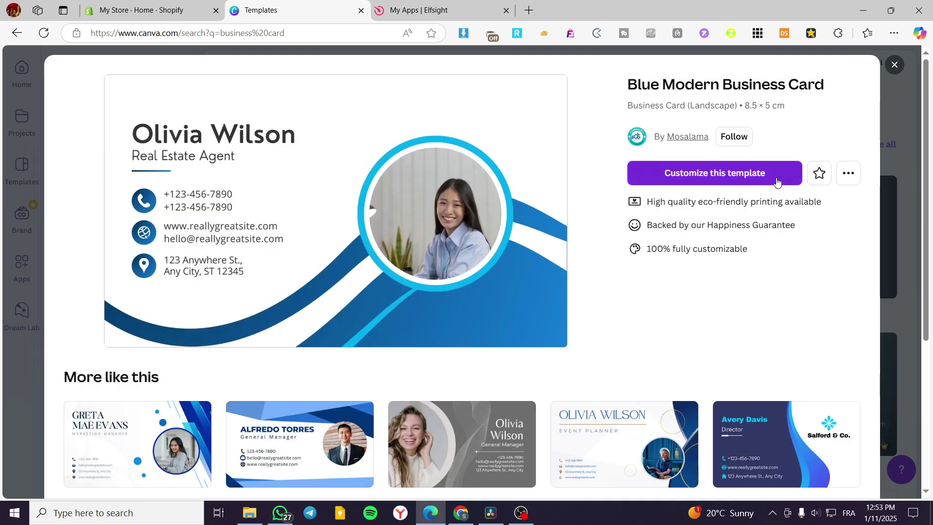
left_click(700, 174)
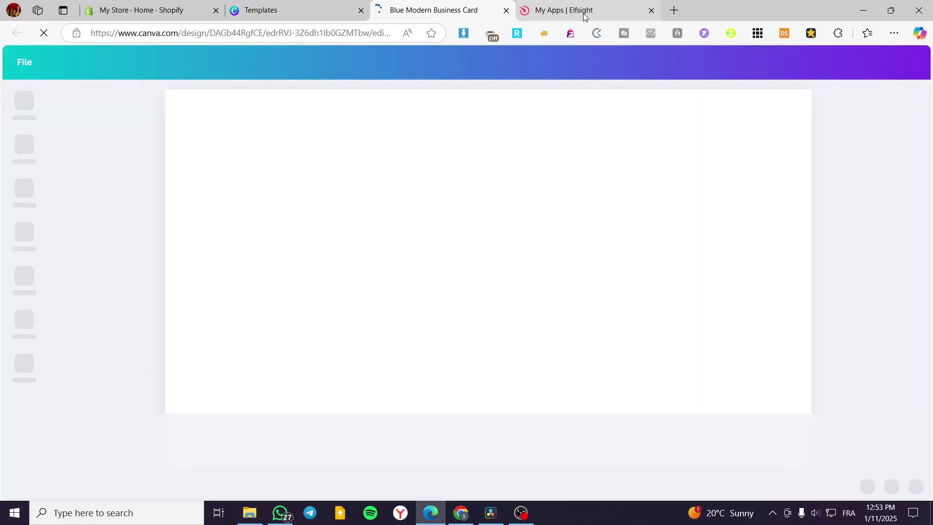
left_click(620, 17)
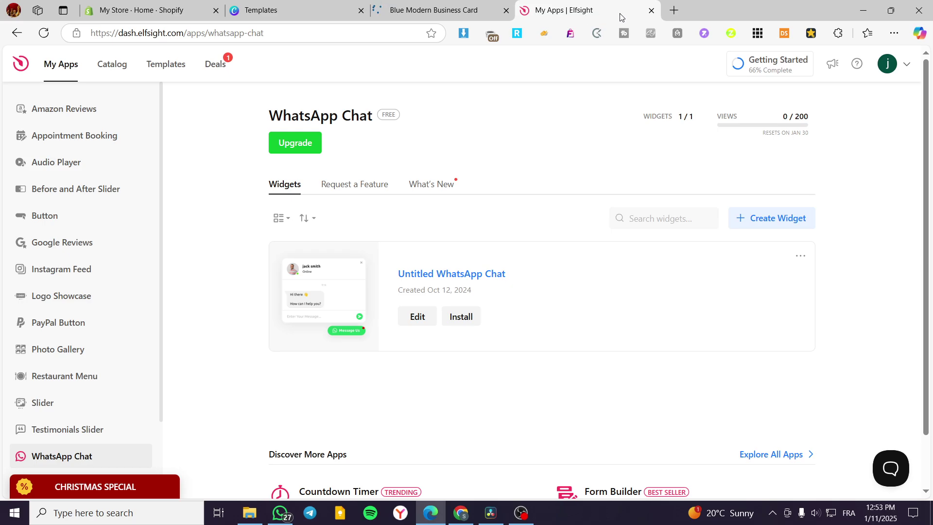
left_click(651, 11)
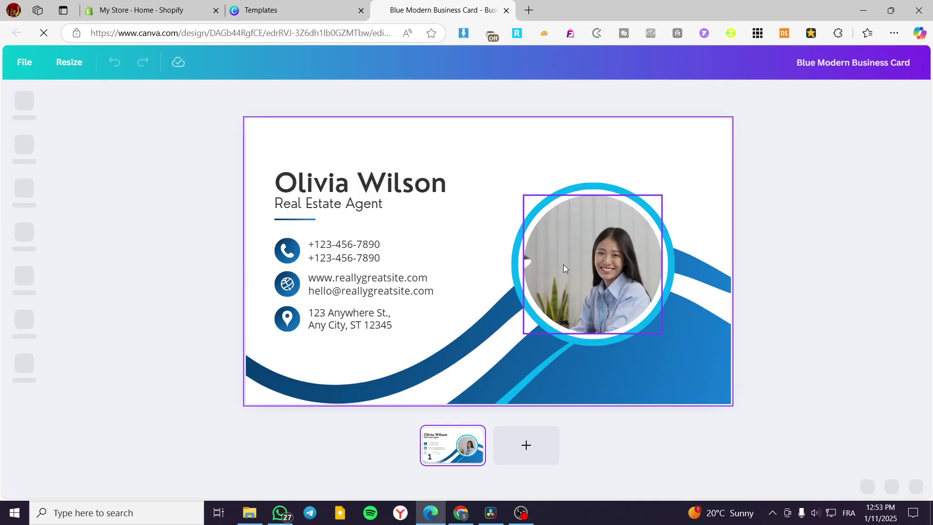
Delete the telephone icon and its blue circle beside the card's phone numbers.
left_click(290, 254)
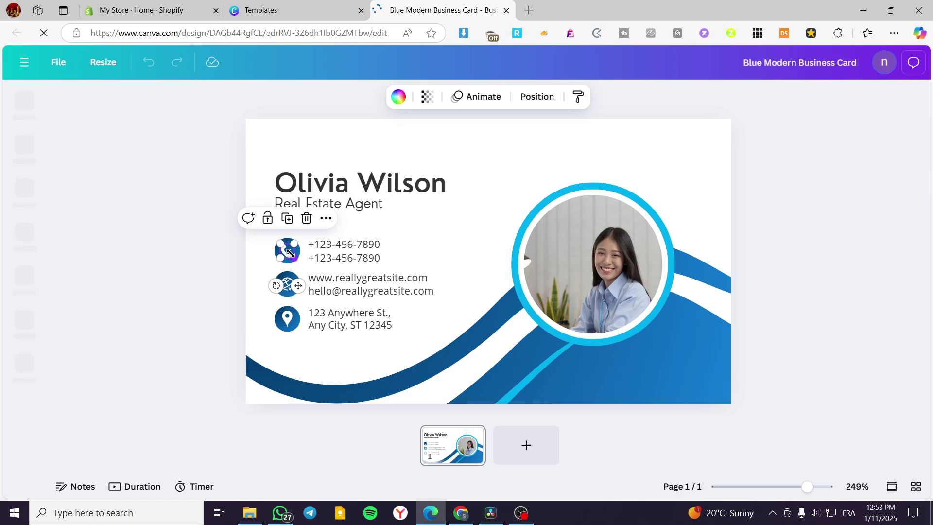
key("Delete")
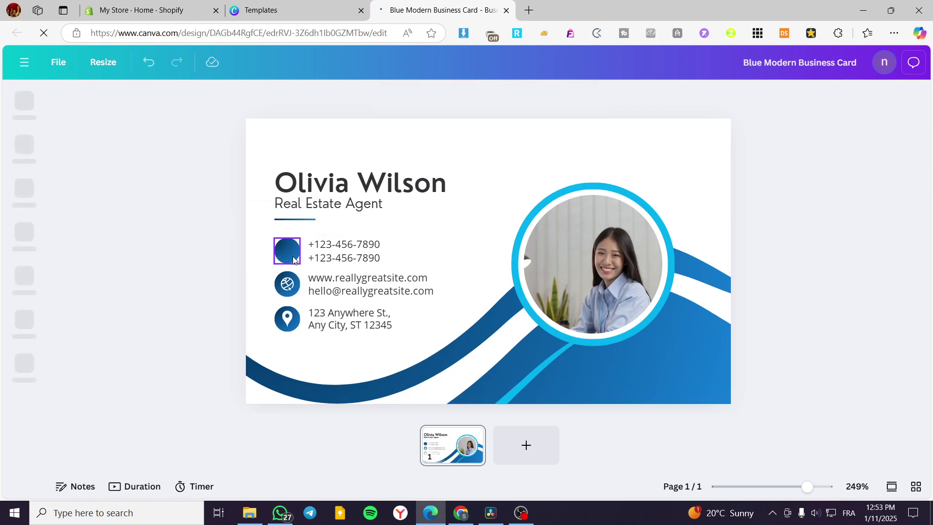
Search the design elements for "whatsapp" and show all matching graphics.
left_click(25, 195)
left_click(24, 148)
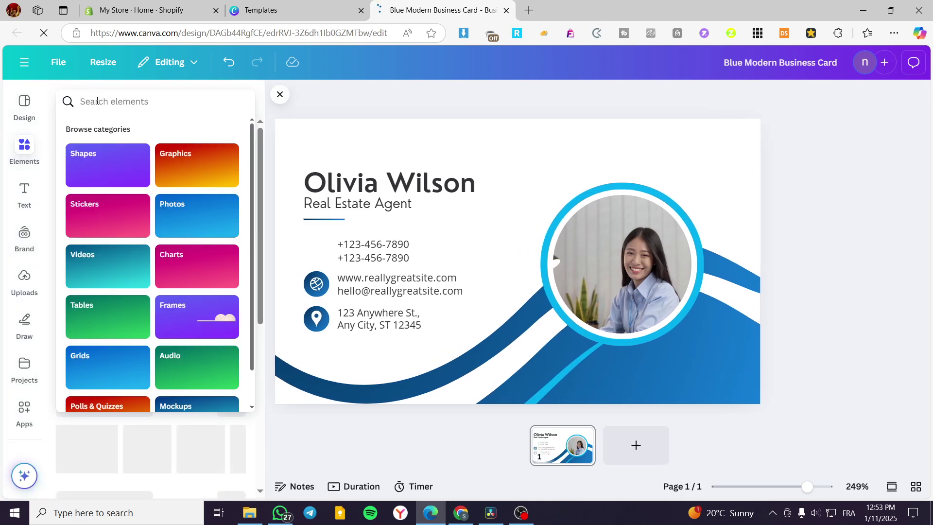
type("whats")
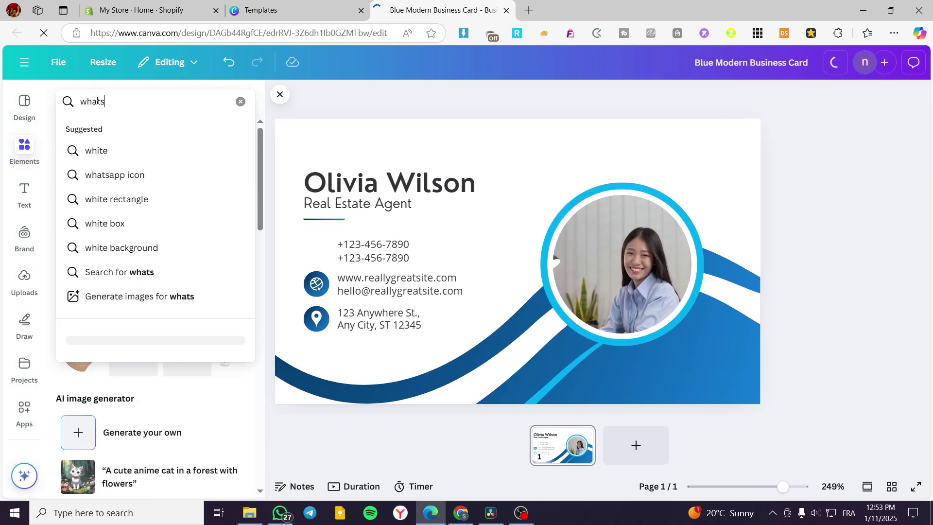
type("app")
key("Return")
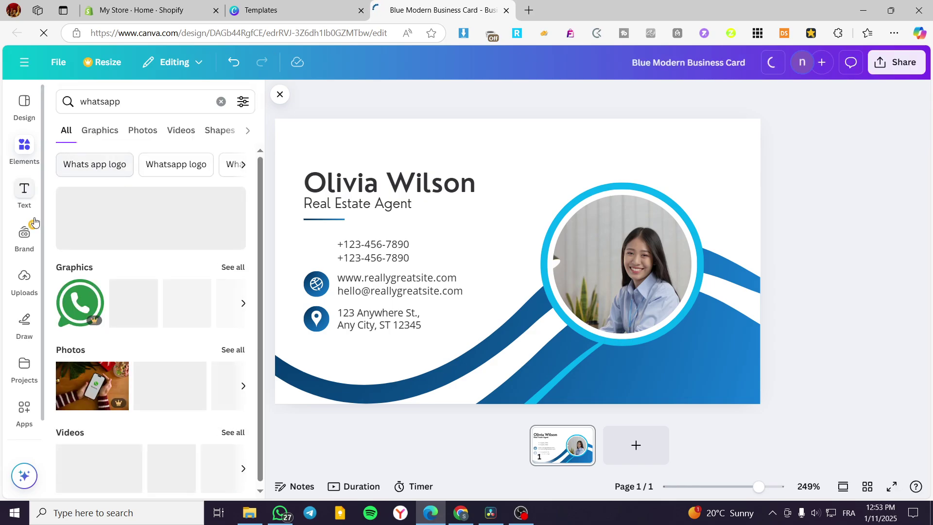
left_click(238, 273)
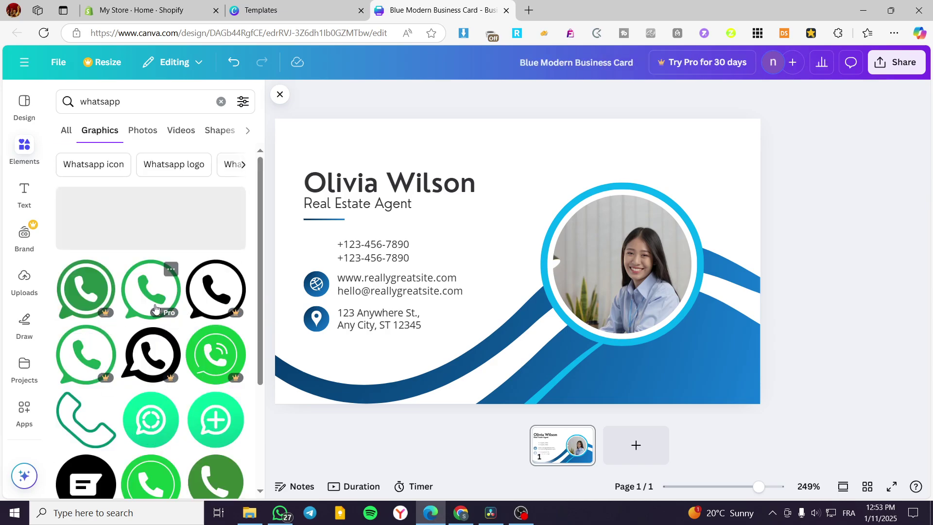
Add the round green graphic with a white ring and white telephone handset to the business card.
scroll(214, 389, "down", 2)
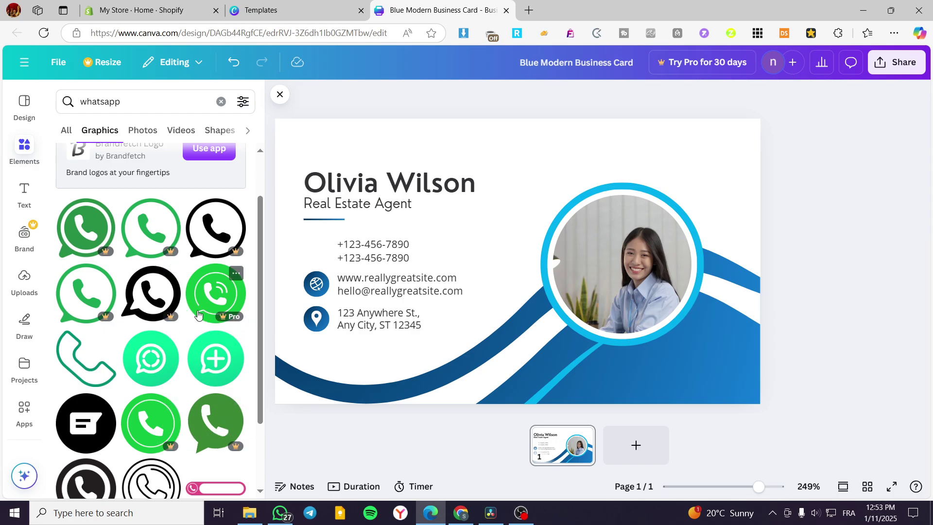
scroll(198, 315, "down", 5)
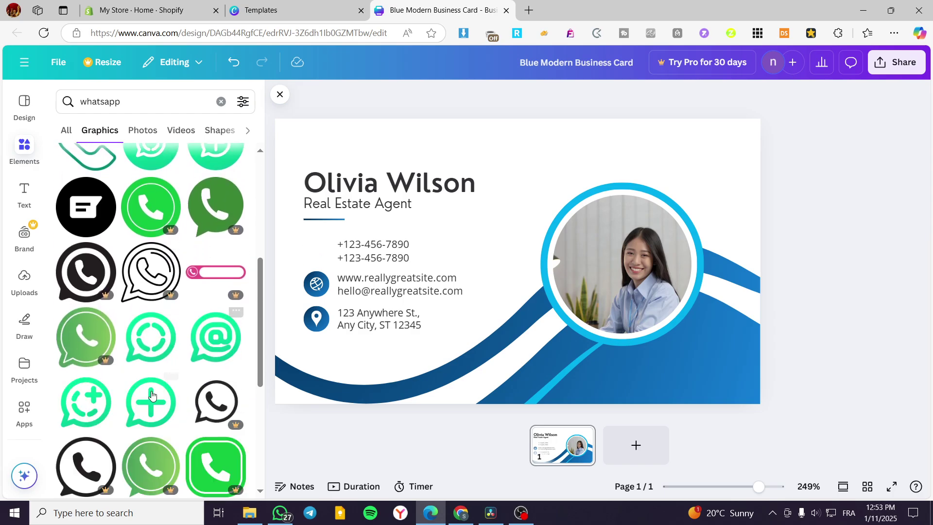
scroll(170, 346, "down", 7)
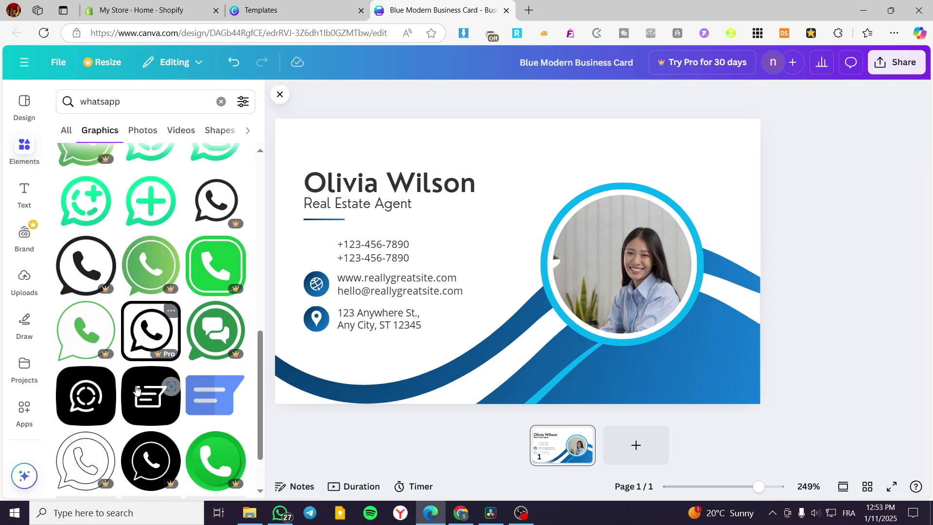
scroll(156, 374, "down", 3)
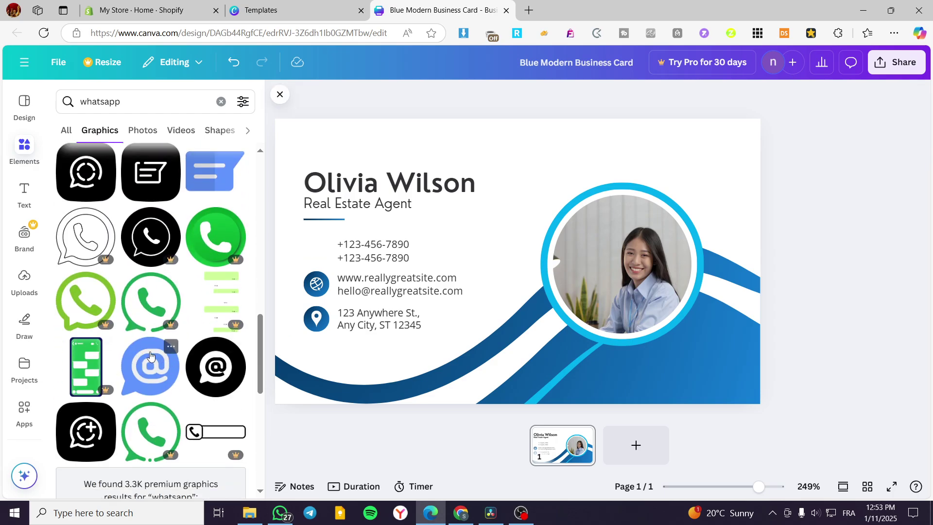
scroll(151, 356, "down", 4)
scroll(175, 389, "down", 4)
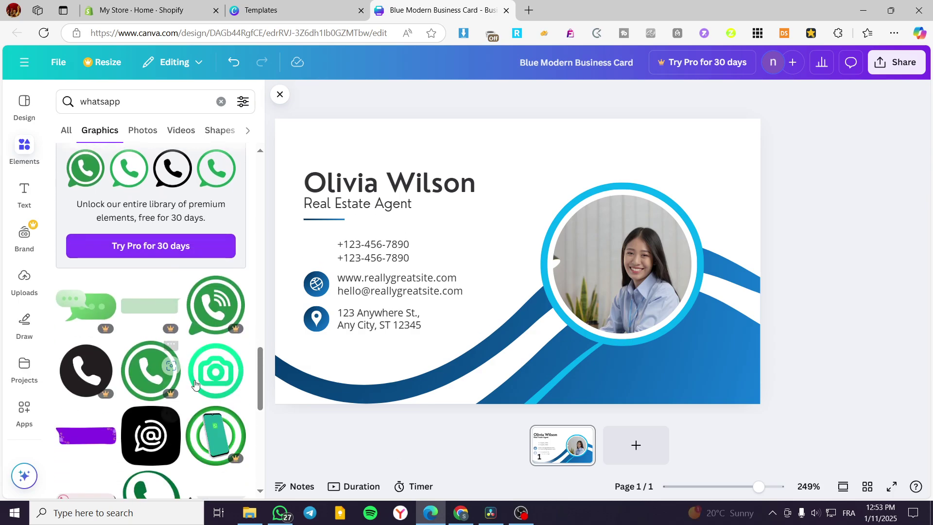
left_click(166, 384)
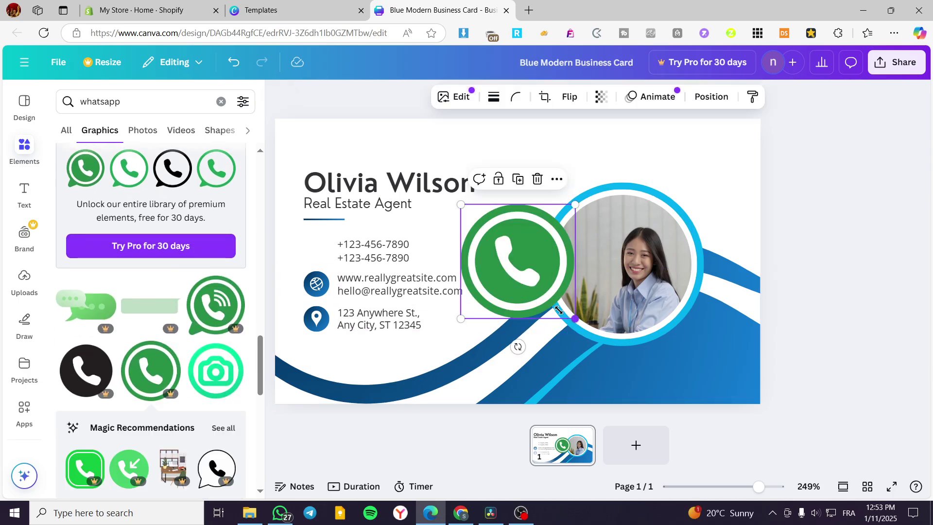
Shrink the green phone graphic and place it beside the phone numbers, above the website icon.
left_click_drag(517, 342, 473, 263)
left_click_drag(479, 223, 325, 291)
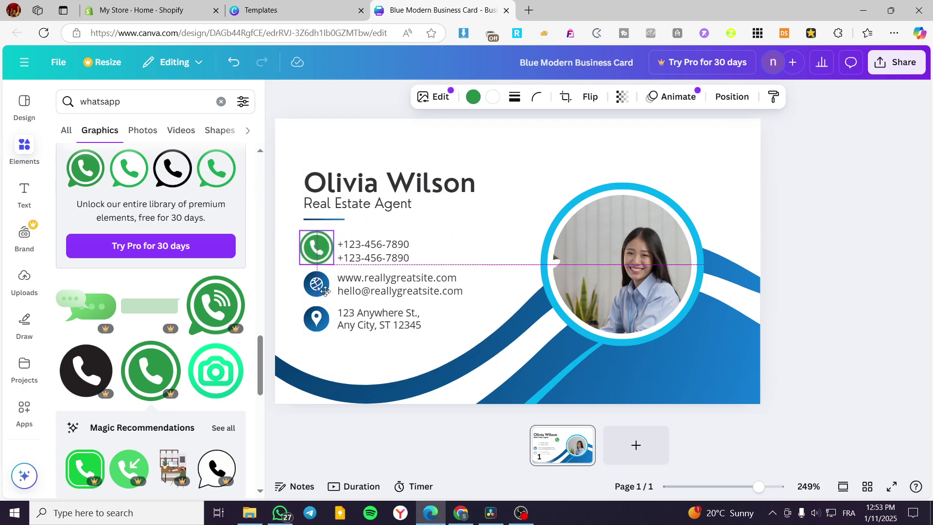
left_click(350, 272)
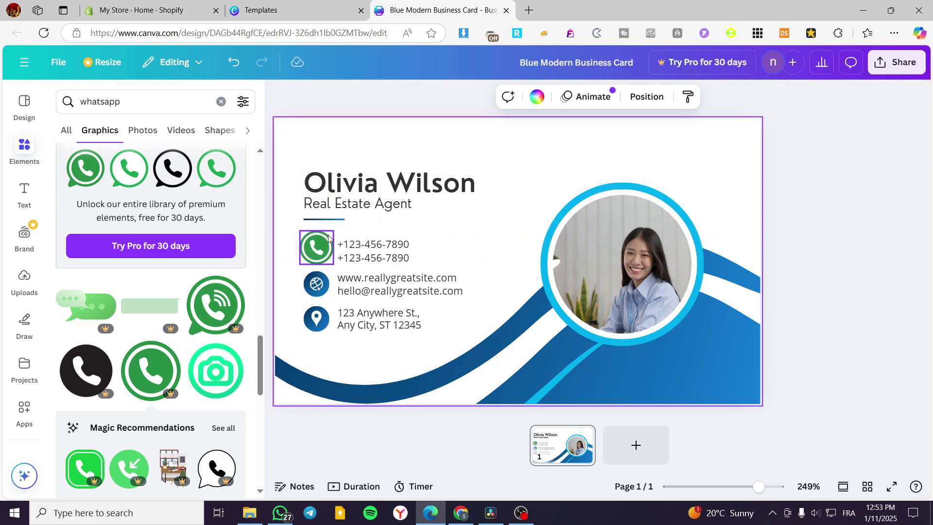
Replace the first of the two phone number lines with the text "Whatsapp".
double_click(380, 245)
left_click(417, 244)
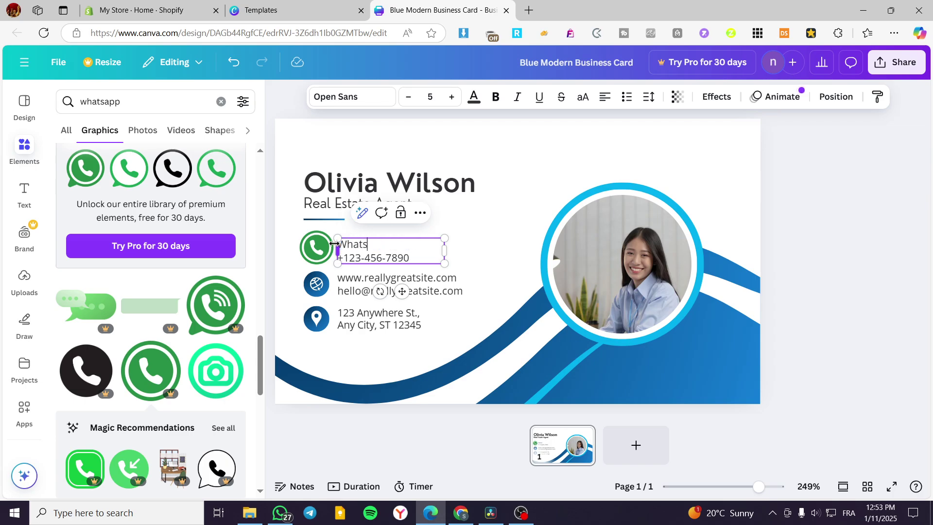
left_click(792, 247)
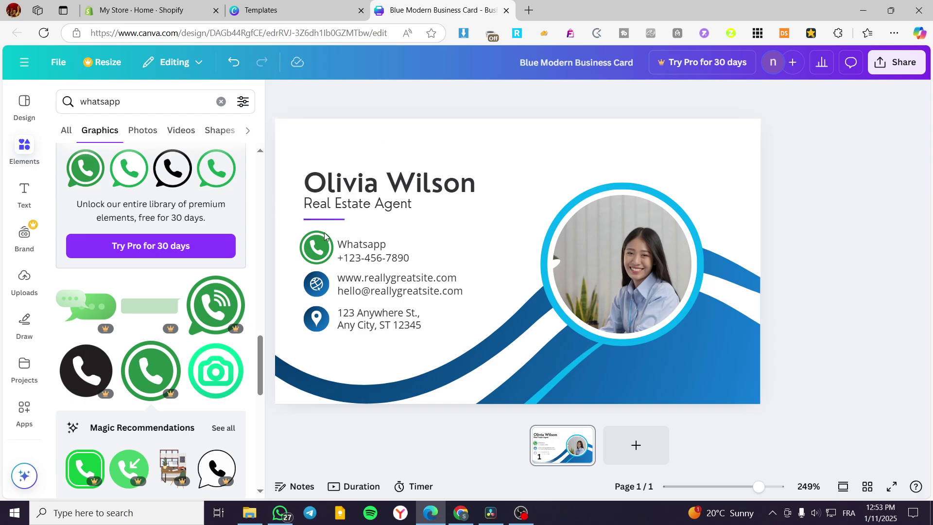
scroll(195, 330, "down", 10)
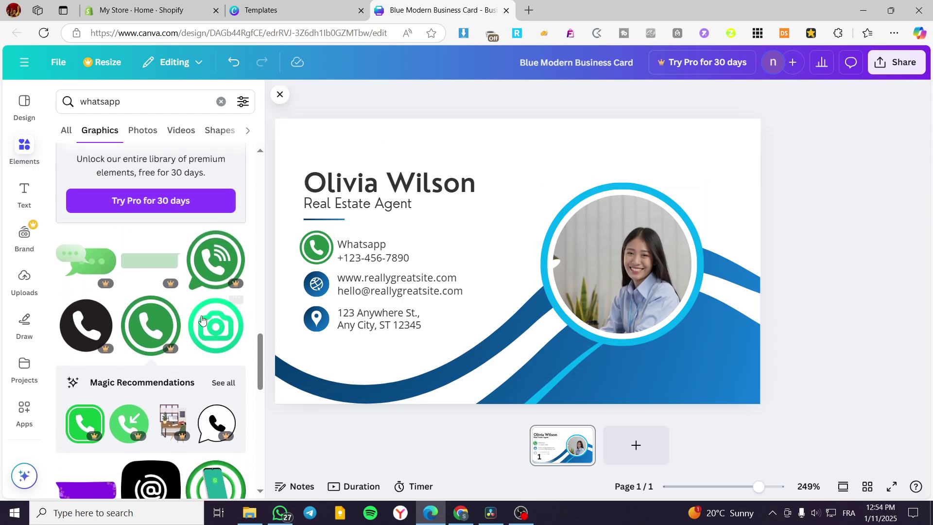
scroll(185, 301, "up", 10)
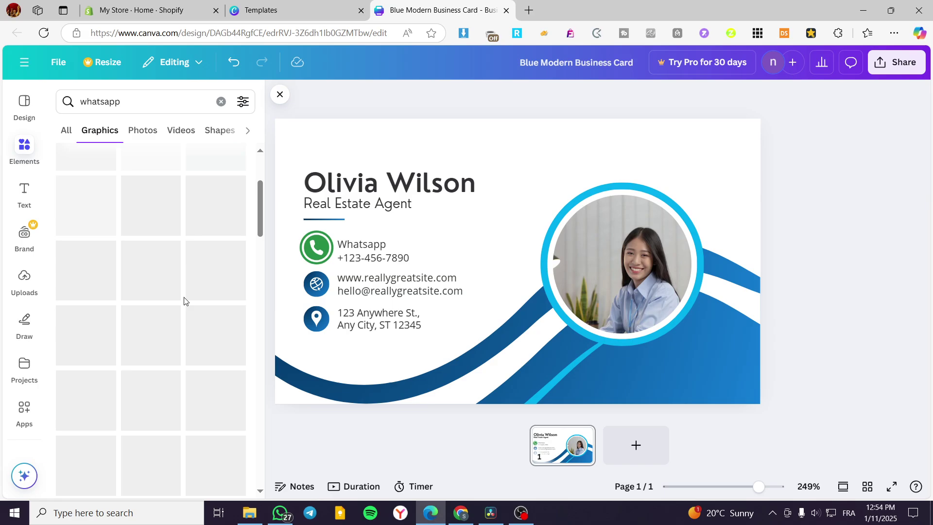